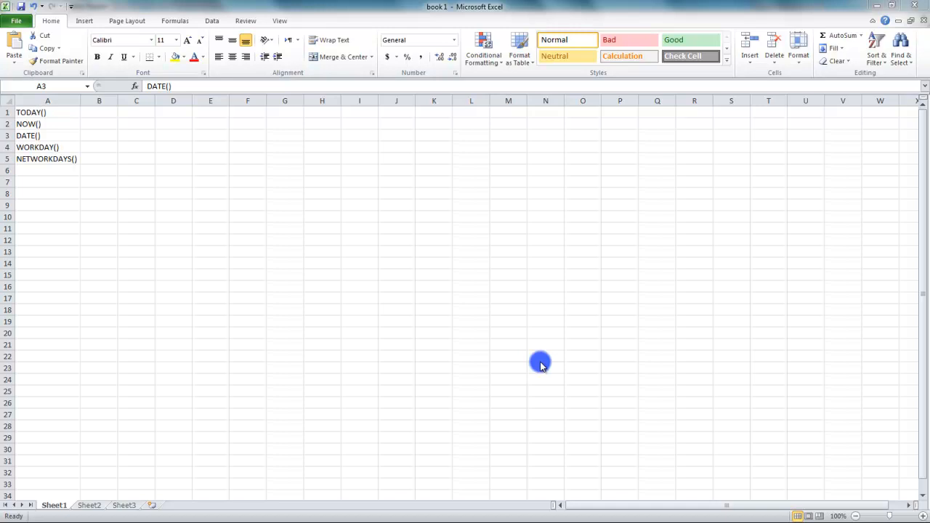
Turn the TODAY() text in cell A1 into the working formula =TODAY()
key("shift+space")
double_click(48, 113)
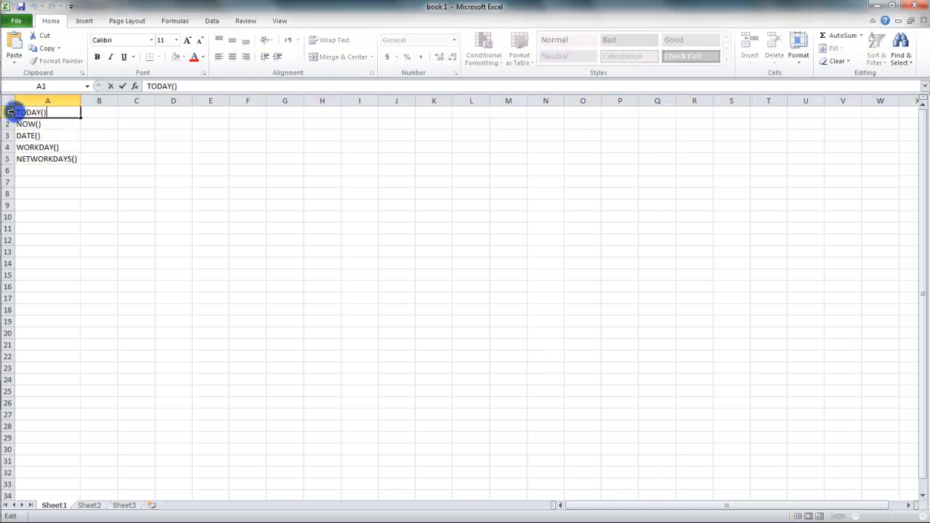
type("=")
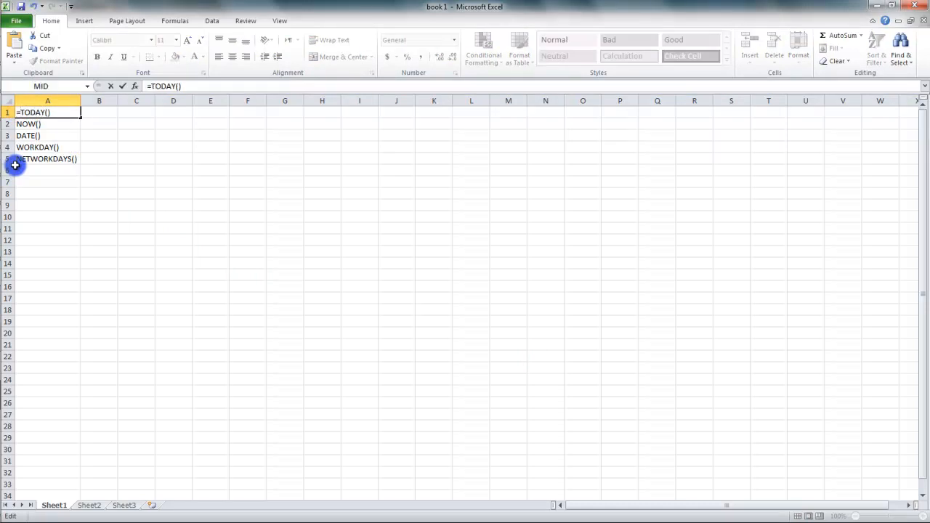
key("Return")
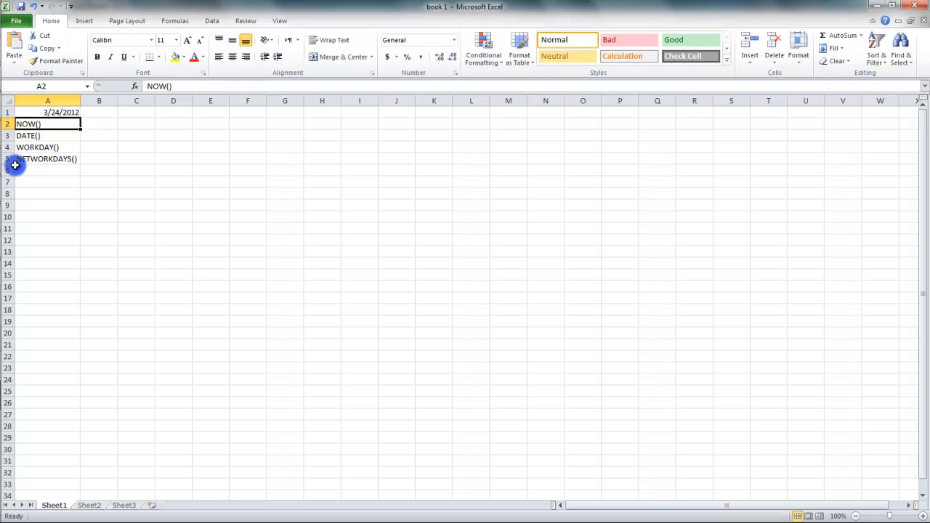
Turn the NOW() text in cell A2 into the working formula =NOW()
double_click(29, 123)
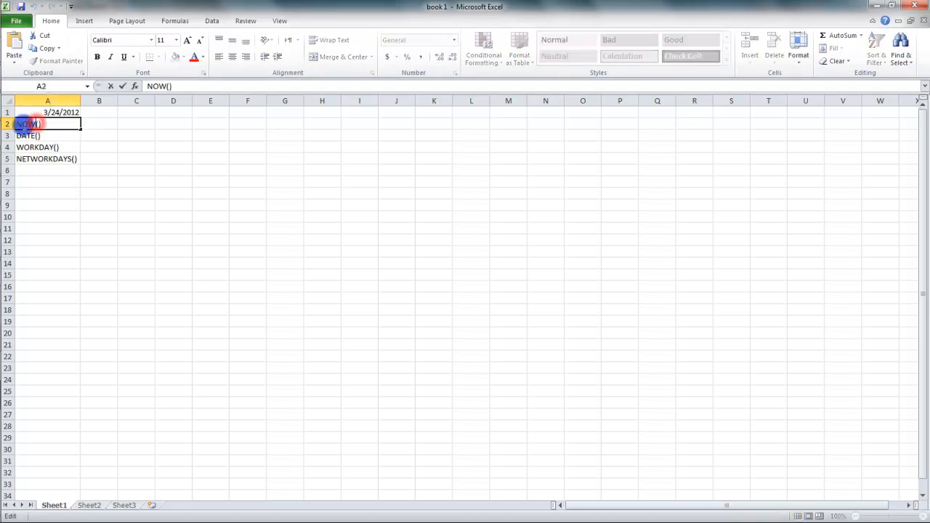
left_click(17, 124)
type("=")
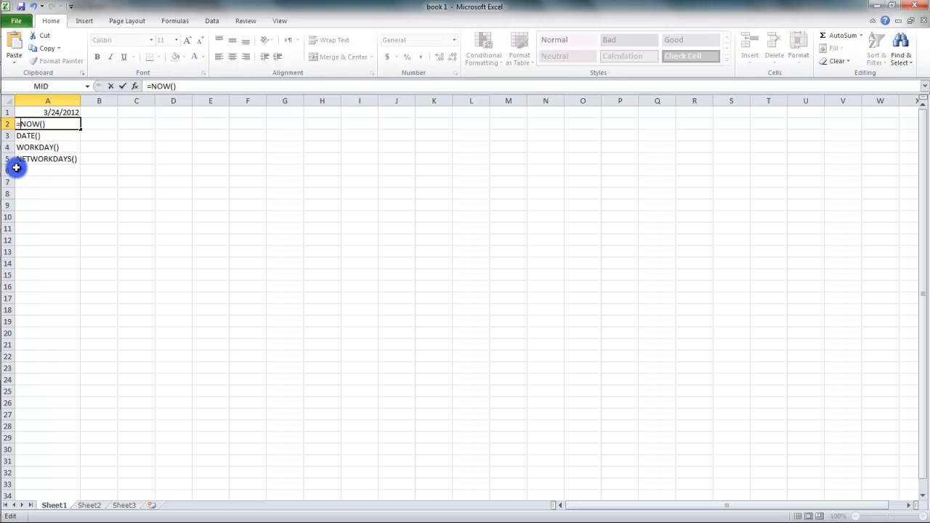
key("Return")
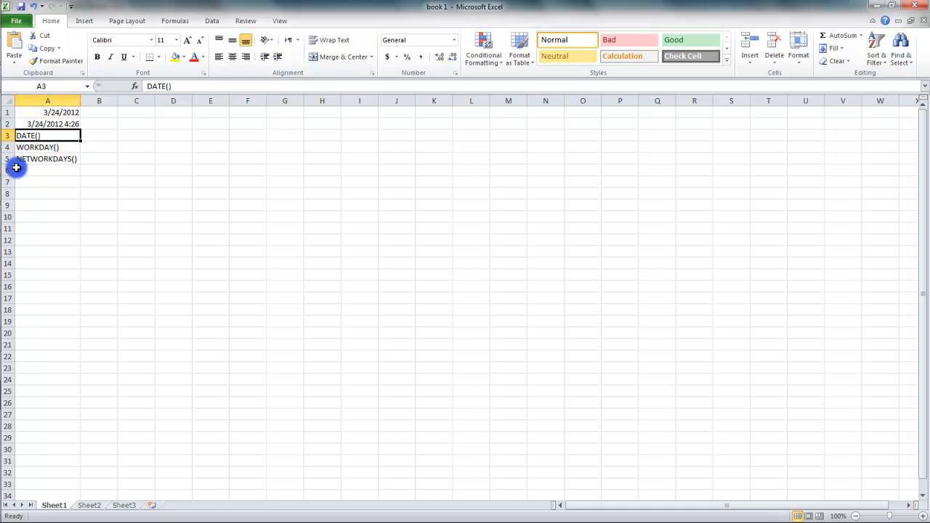
double_click(24, 136)
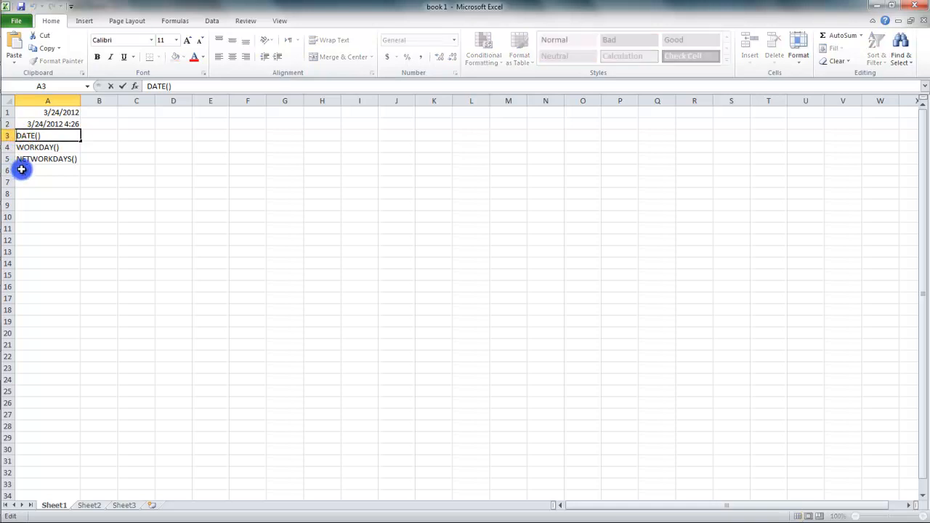
type("=")
key("Right")
key("Right")
key("Right")
key("Right")
key("Right")
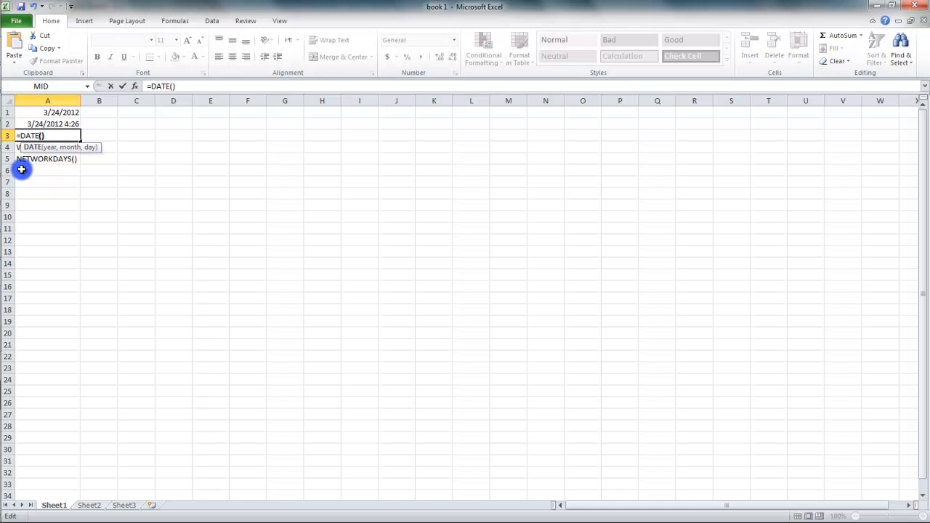
key("Left")
key("Delete")
key("ctrl+a")
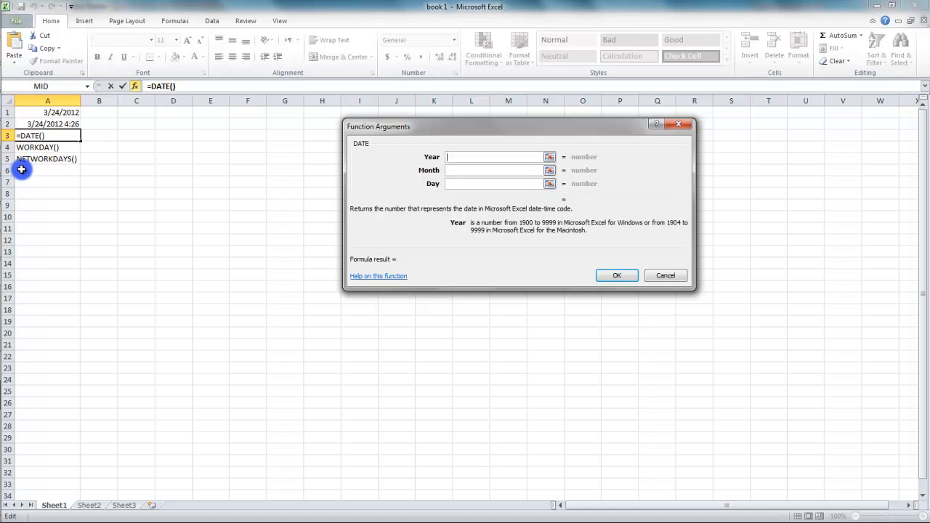
left_click(657, 270)
Enter the date parts 2010, 3 and 4 in cells D3, E3 and F3
left_click(175, 136)
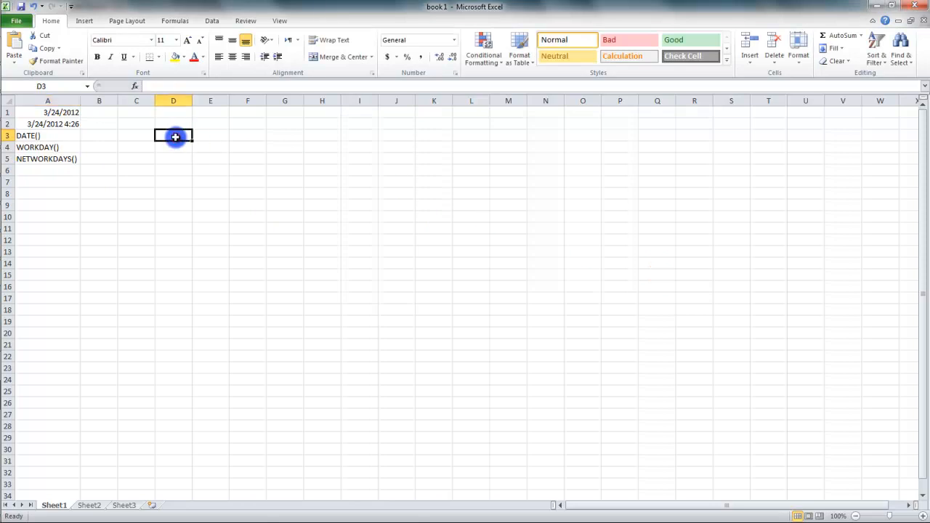
type("2010")
key("Tab")
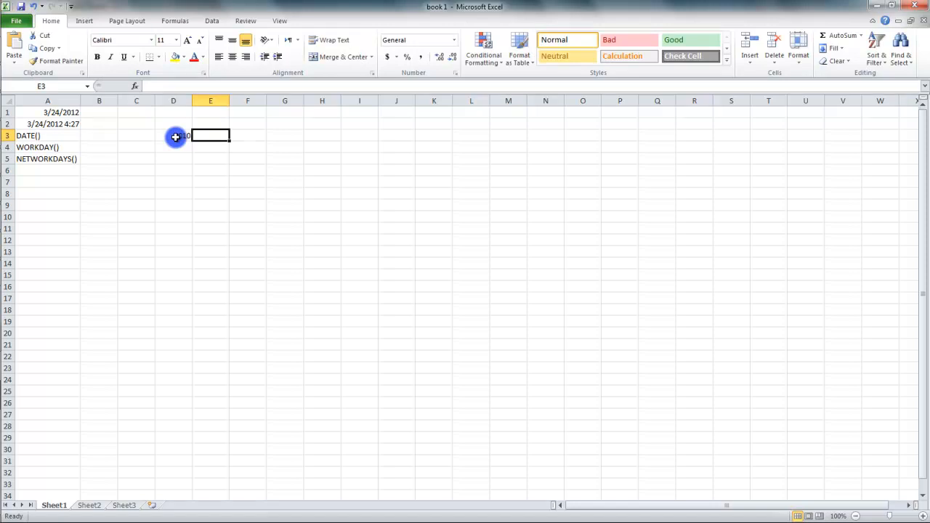
type("3")
key("Tab")
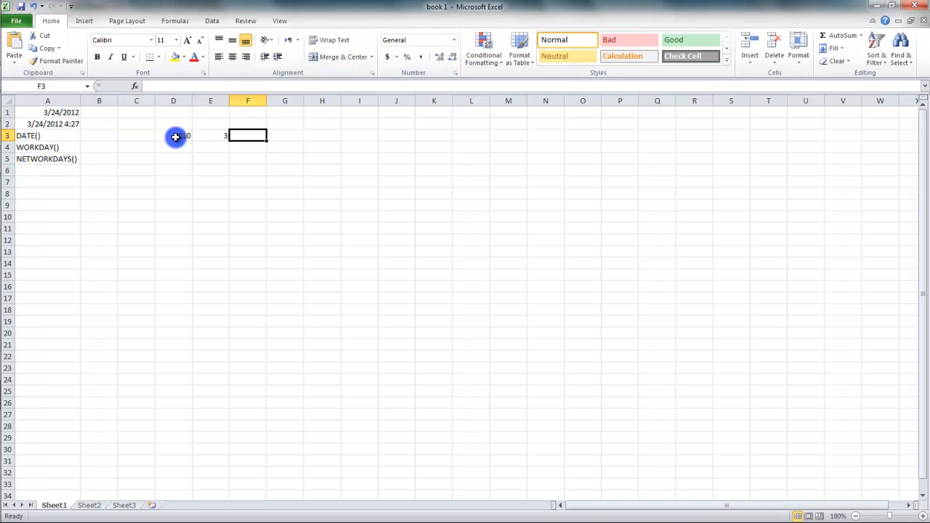
type("4")
key("Return")
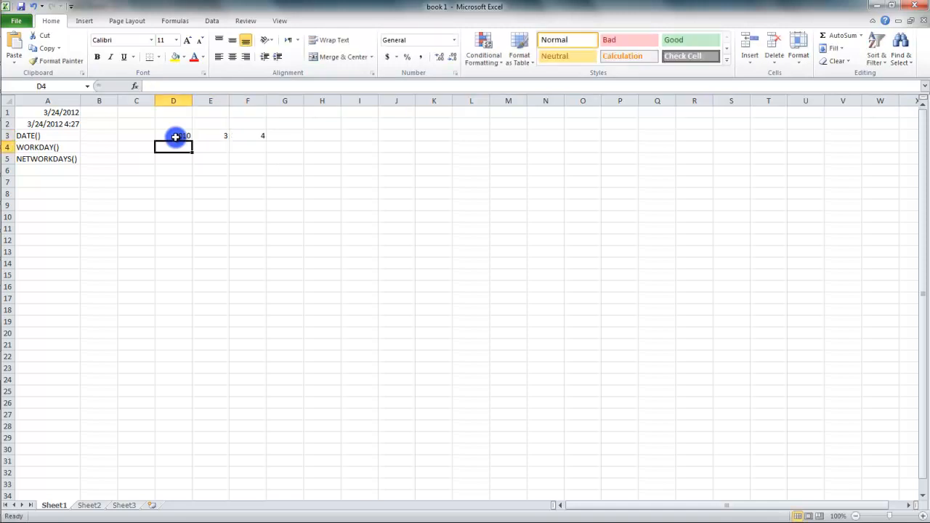
Convert the DATE() text in cell A3 into a formula and open its function arguments
left_click(175, 137)
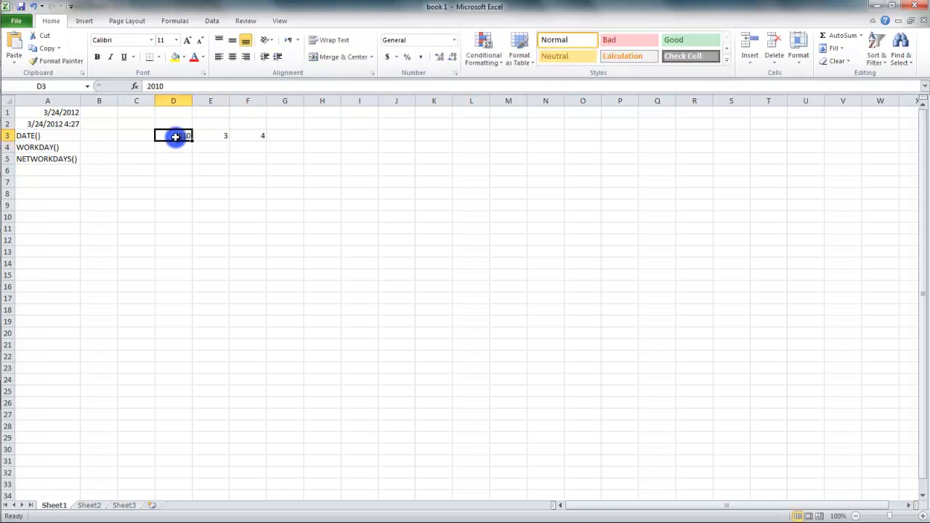
key("Left")
key("Left")
key("Left")
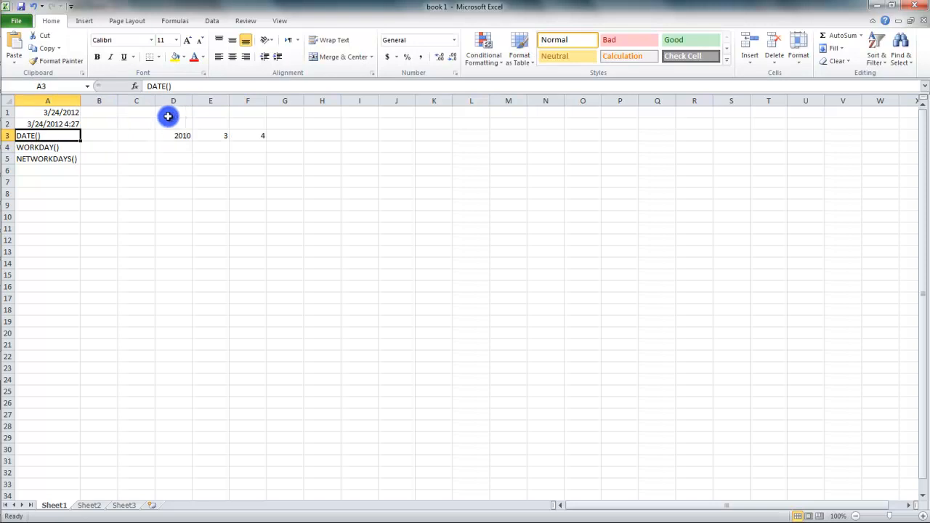
left_click(143, 86)
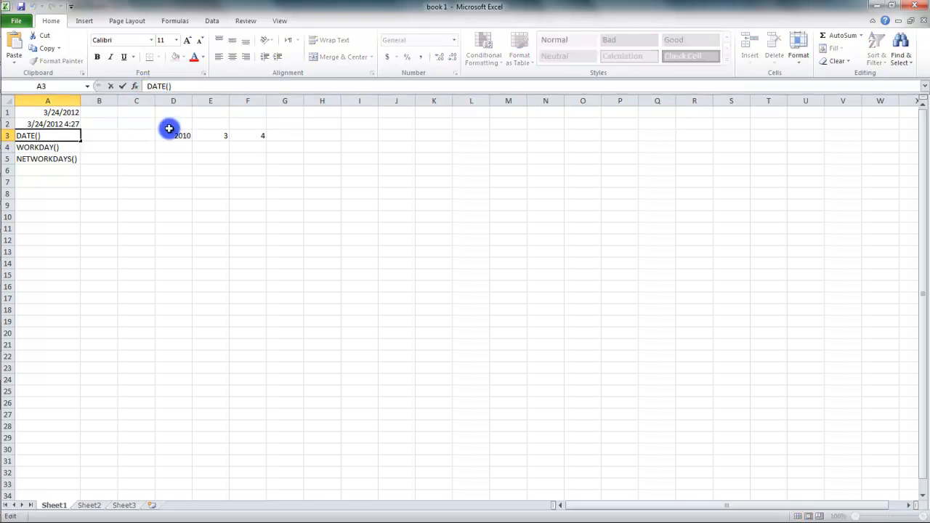
type("=")
key("Right")
key("Right")
key("Right")
key("Right")
key("Right")
key("BackSpace")
key("Delete")
type("(")
key("ctrl+a")
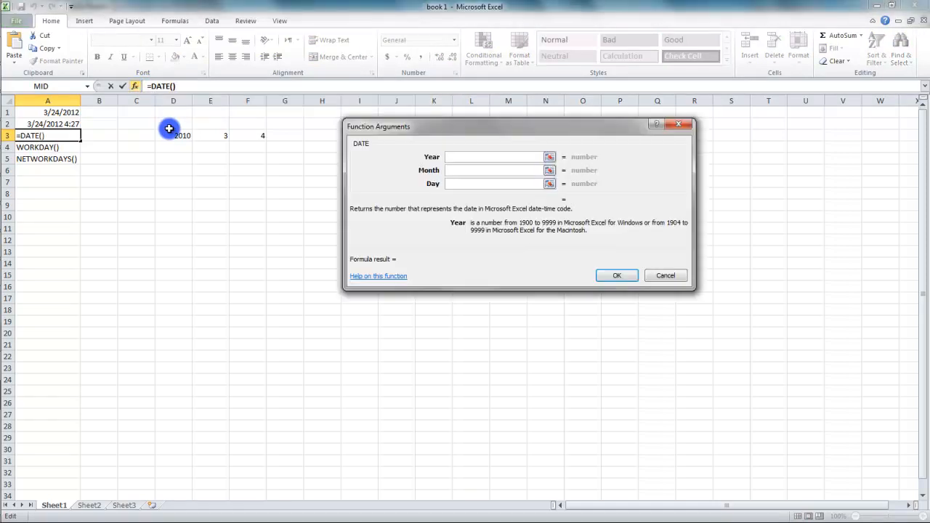
Complete the DATE formula in A3 with D3 as year, E3 as month and F3 as day, and check its cell references
left_click(456, 157)
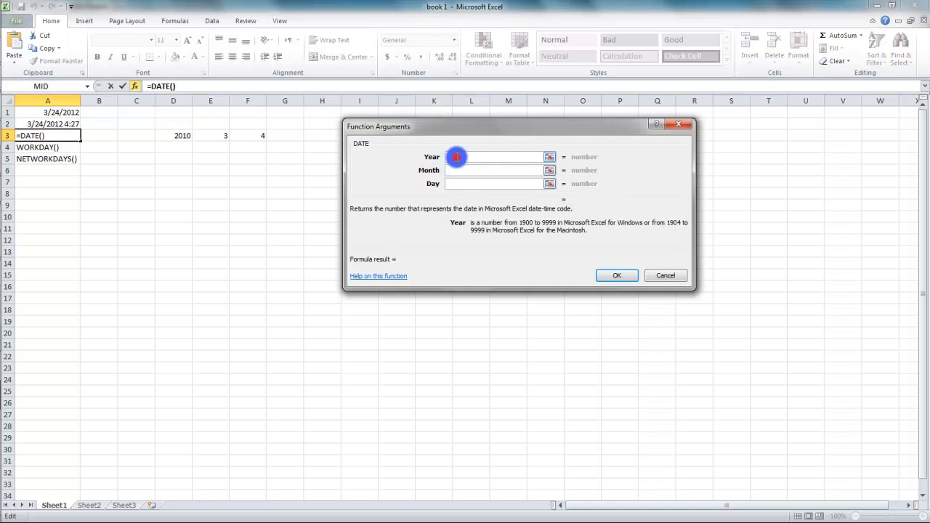
left_click(156, 138)
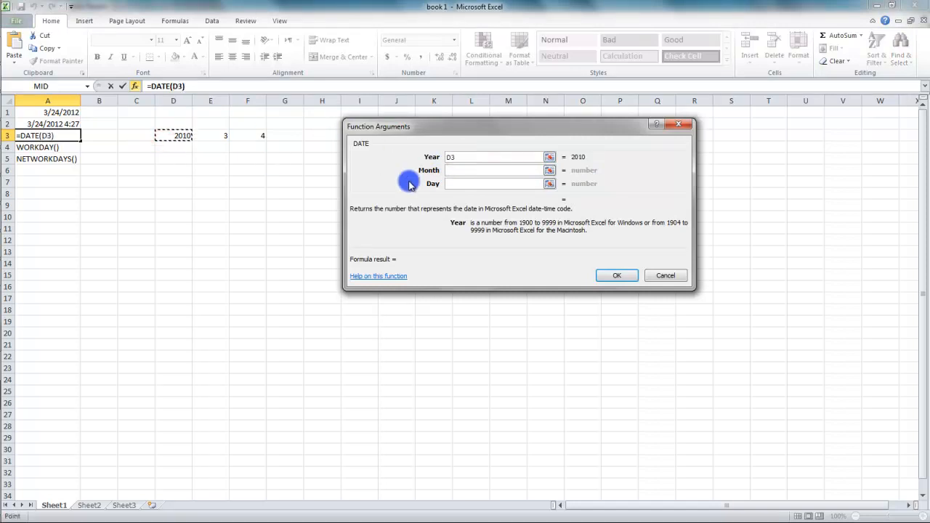
left_click(455, 171)
left_click(216, 135)
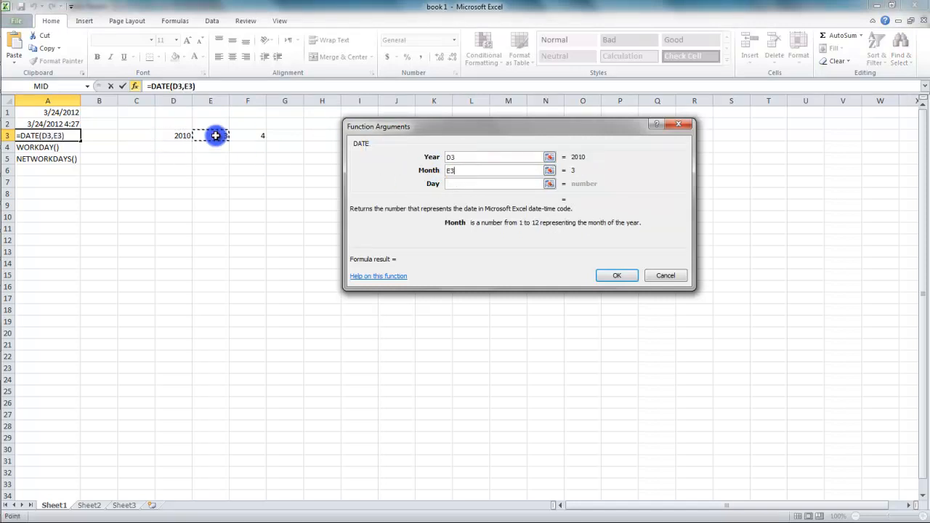
left_click(454, 184)
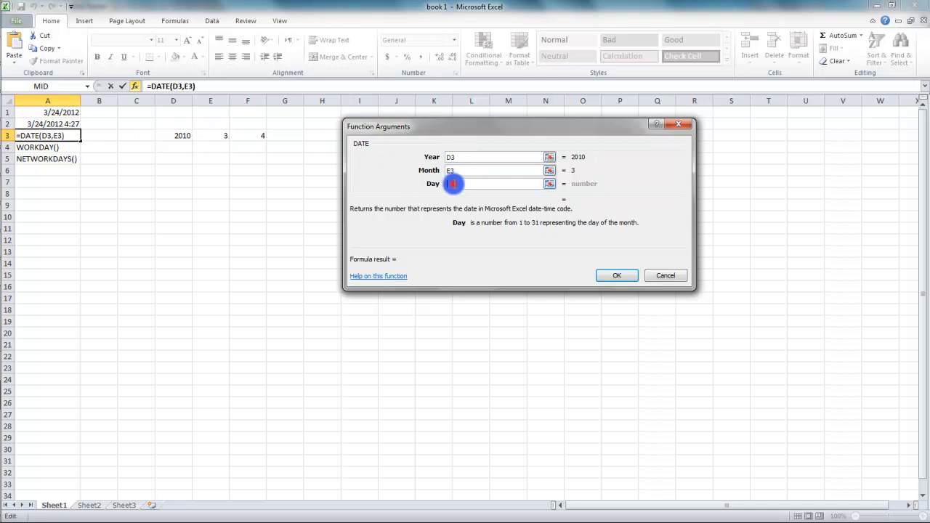
left_click(250, 135)
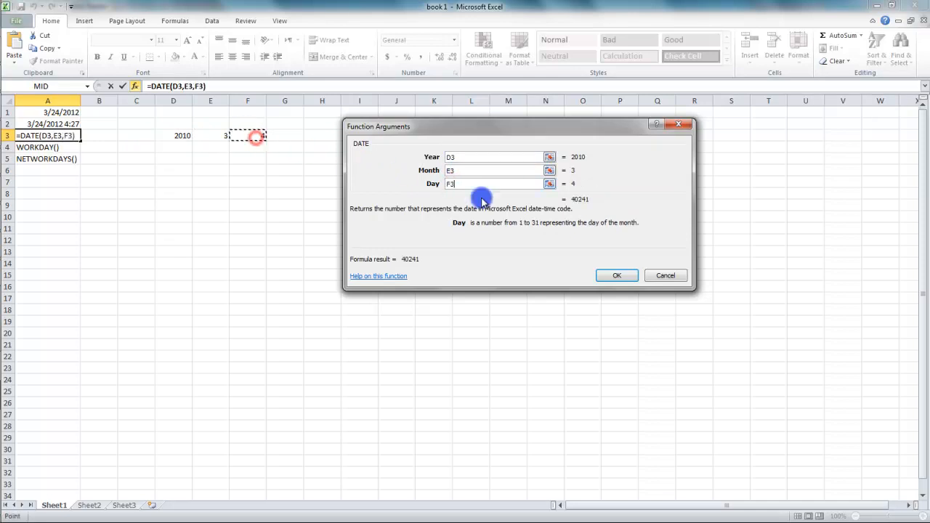
left_click(609, 276)
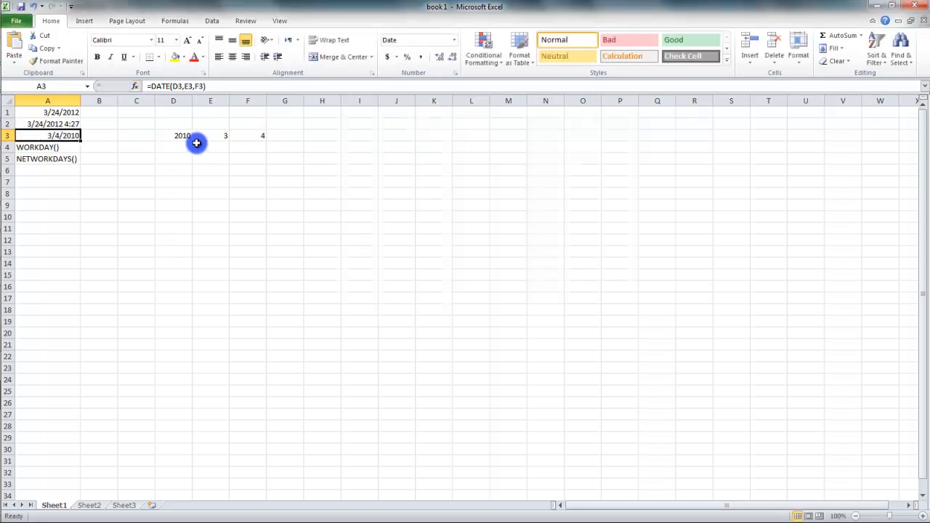
double_click(74, 135)
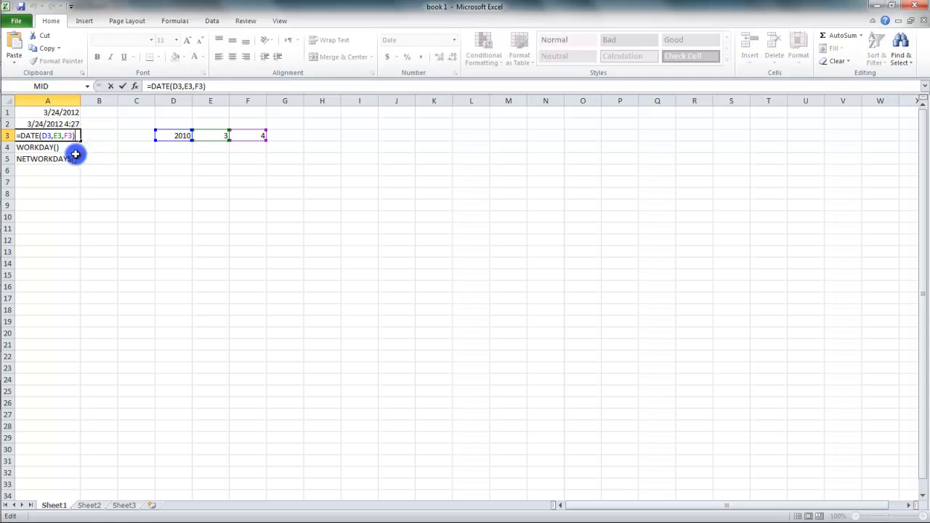
key("Return")
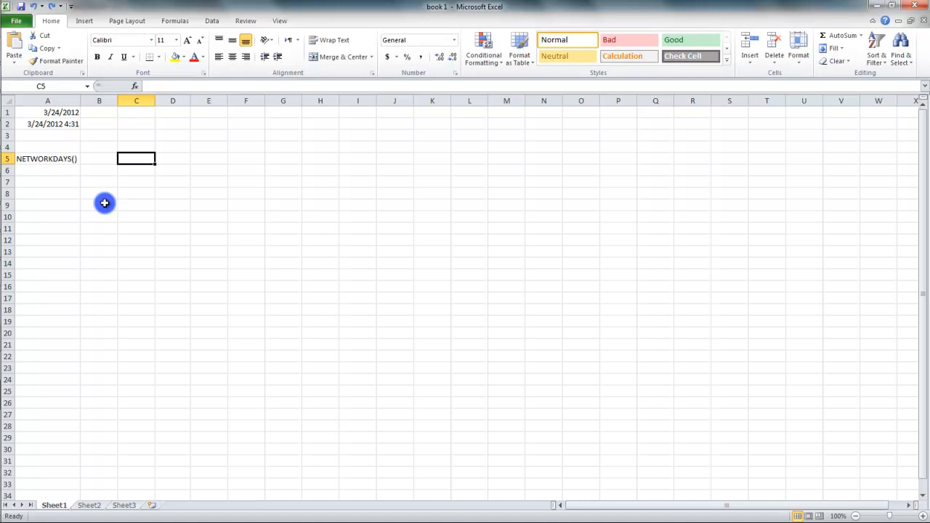
Enter the start date 01/01/2010 in cell C5
type("0")
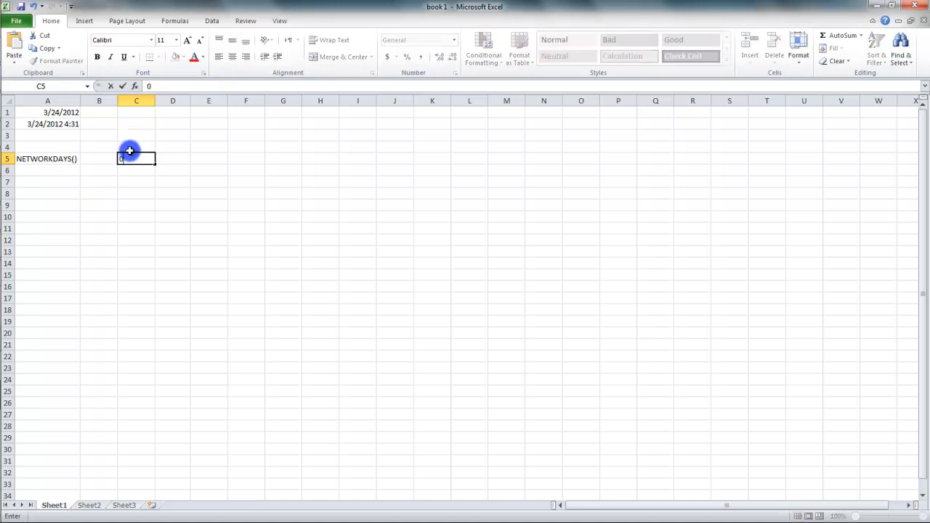
type("1/")
type("01/201")
type("0")
key("Return")
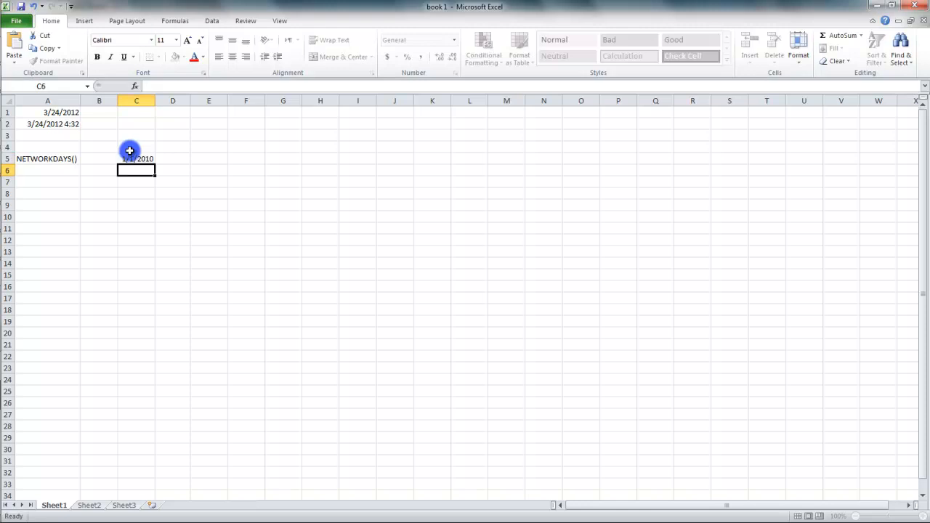
Enter the end date 09/01/2010 in cell D5, beside the start date
key("Up")
key("Right")
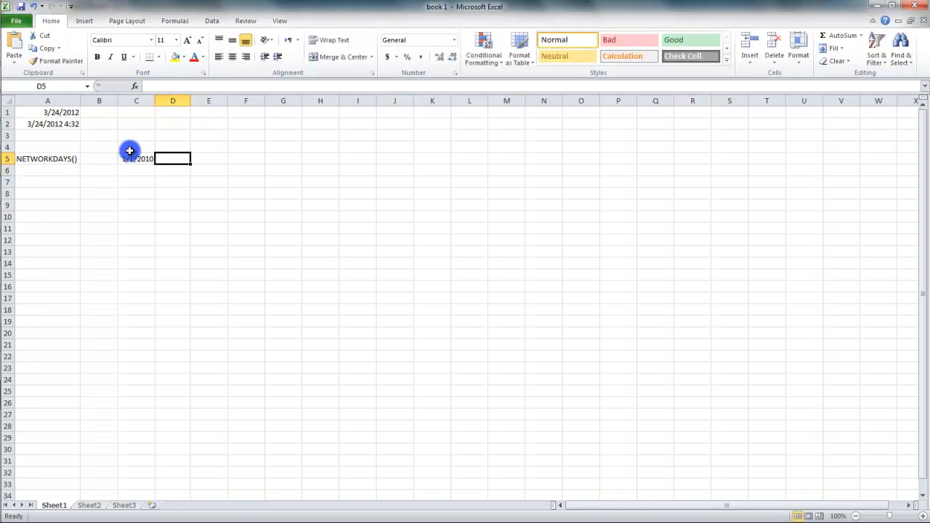
type("0")
type("2")
key("BackSpace")
type("1/")
key("BackSpace")
key("BackSpace")
type("1")
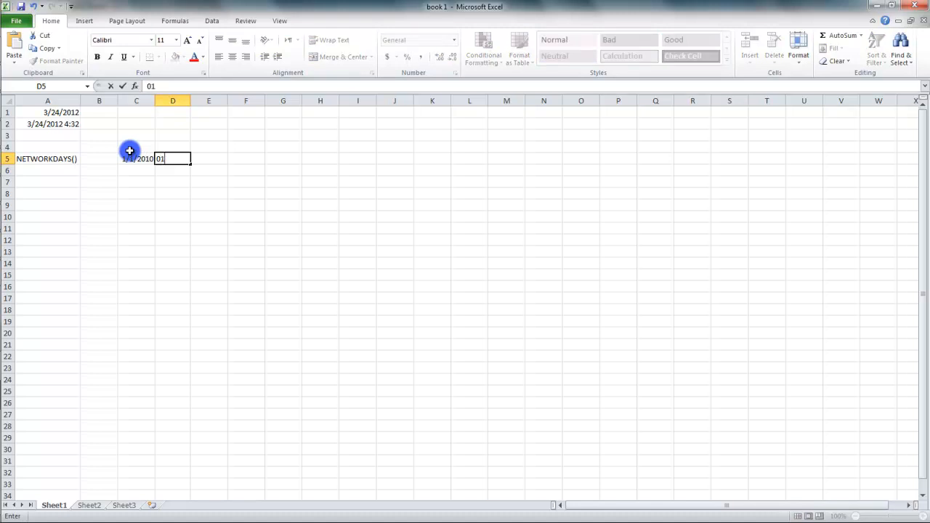
key("BackSpace")
type("9/01/2010")
key("Return")
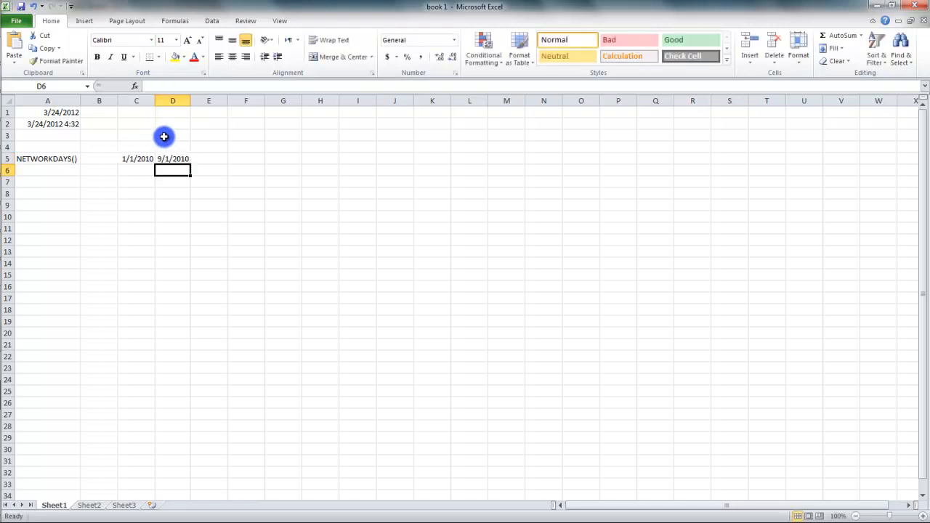
Convert the NETWORKDAYS() text in cell A5 into a formula and open its function arguments
double_click(47, 159)
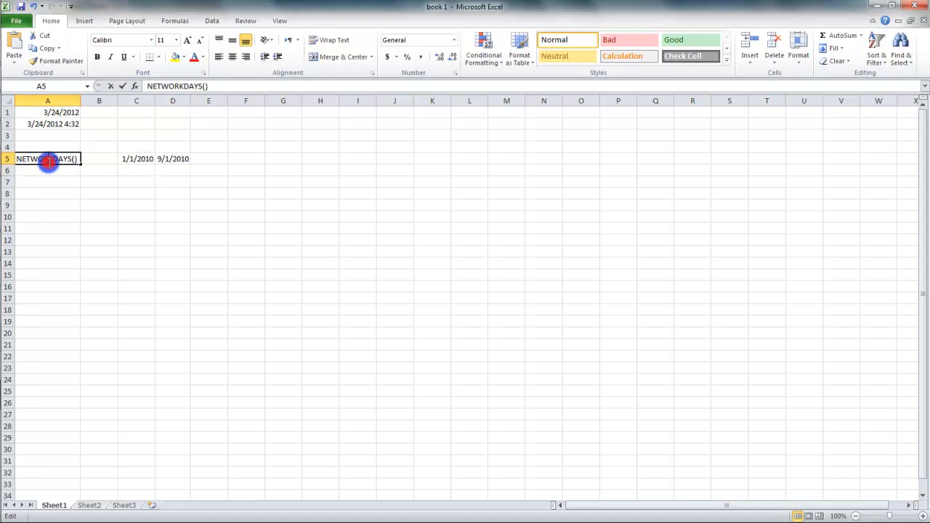
left_click(16, 159)
type("=")
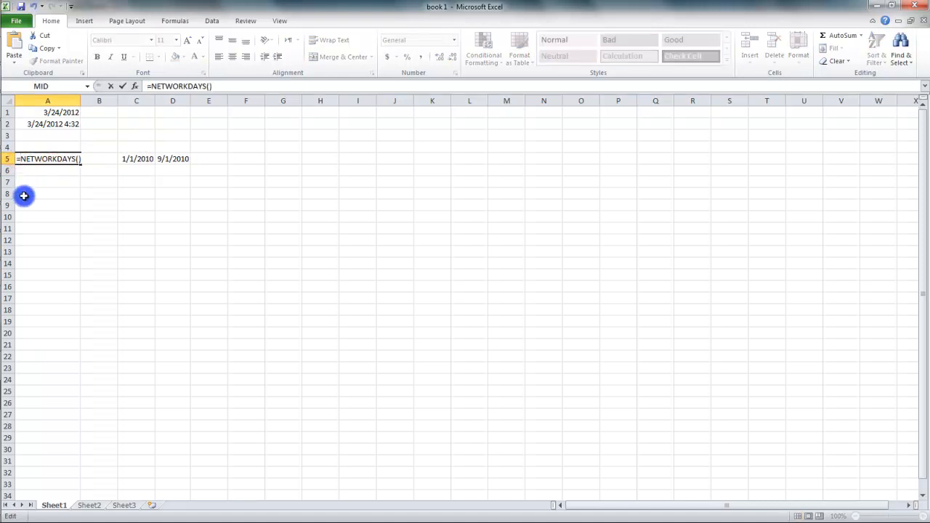
left_click(77, 159)
key("Delete")
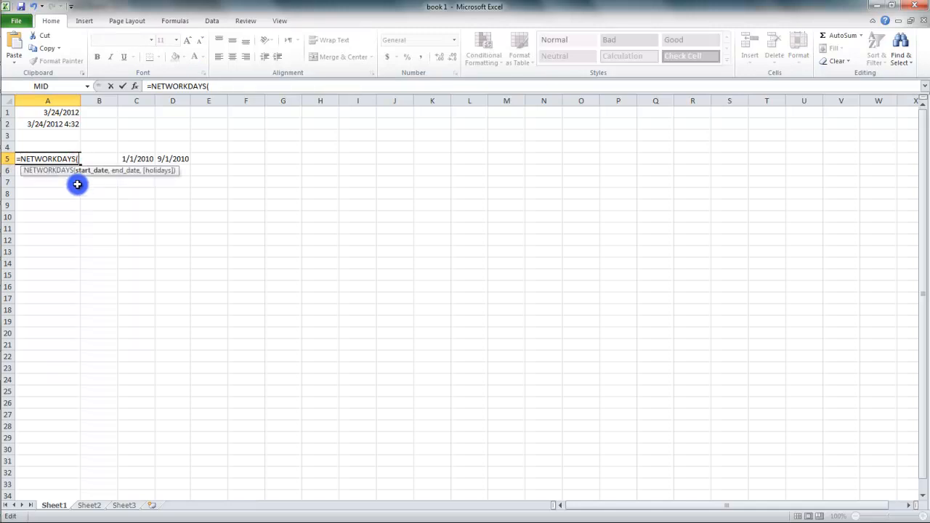
key("ctrl+a")
Complete the NETWORKDAYS formula in A5 with C5 as start date and D5 as end date, leaving the holidays empty
left_click(134, 158)
left_click(478, 167)
left_click(187, 161)
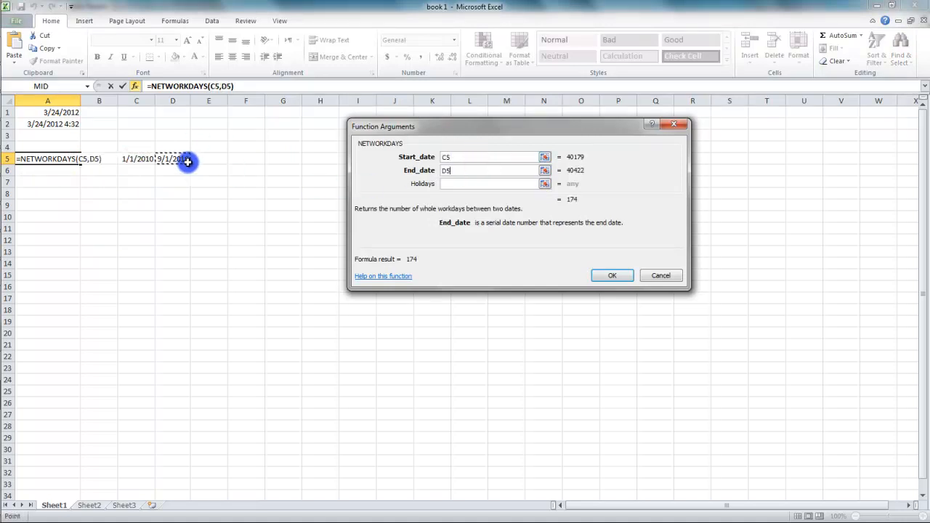
left_click(455, 186)
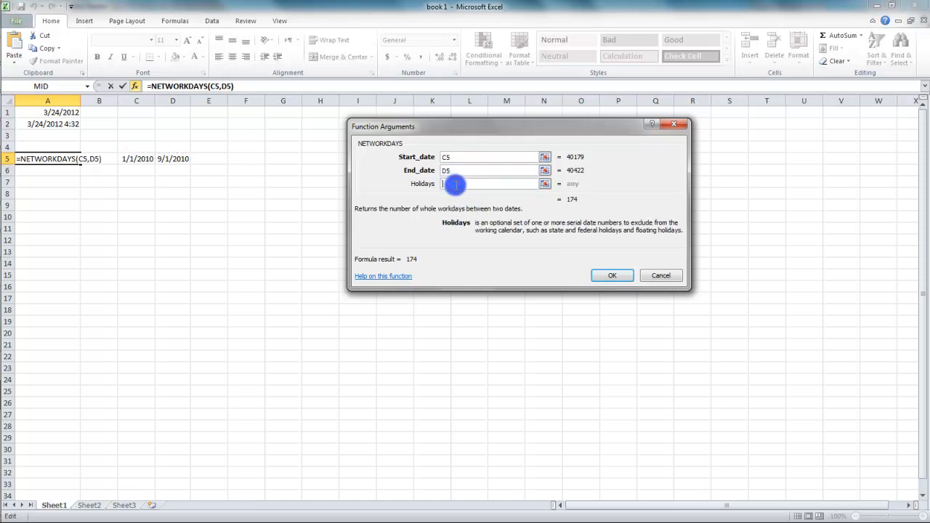
left_click(616, 275)
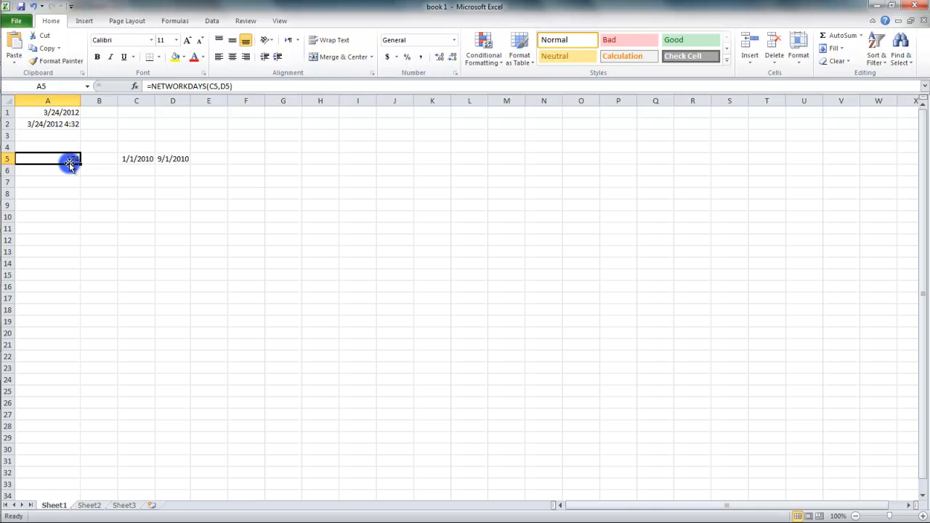
Switch to Sheet2 and select cell A1
key("ctrl+Page_Down")
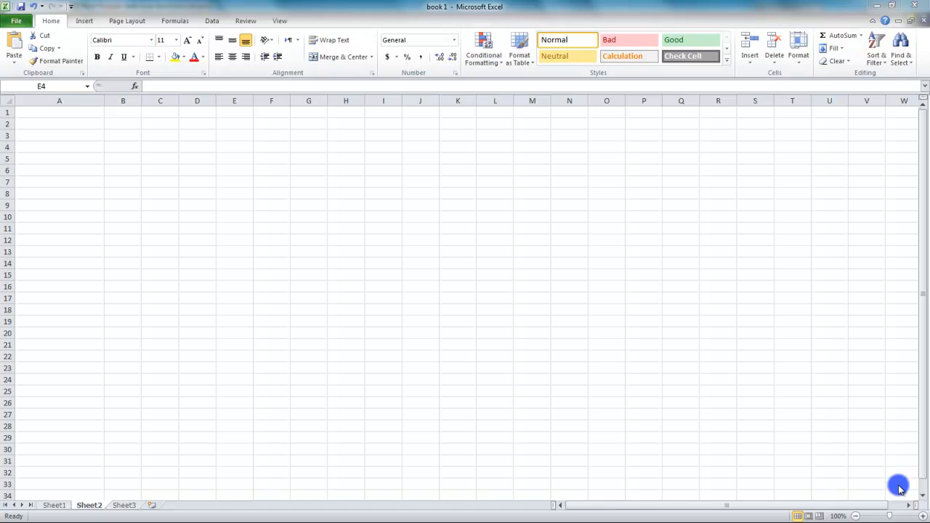
left_click(77, 113)
left_click(77, 113)
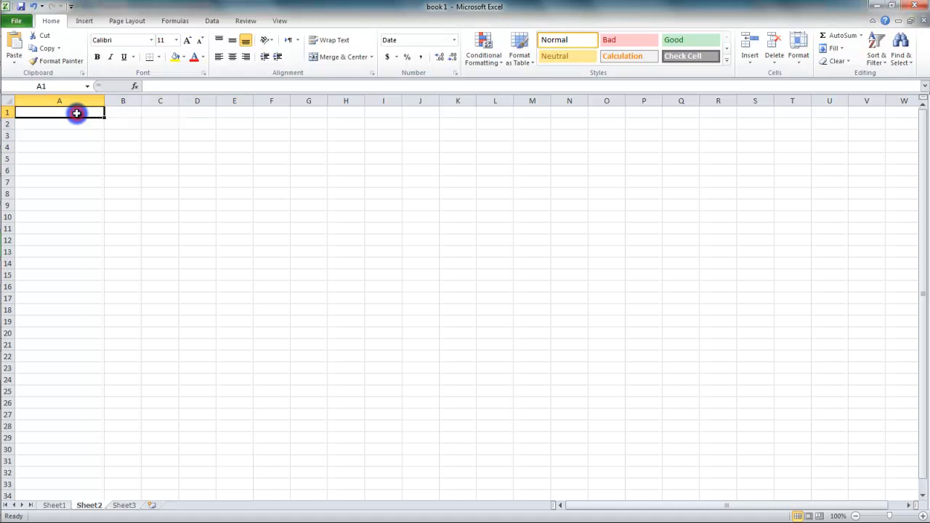
Check the Analysis ToolPak entry in the list of available Excel add-ins and accept the list as it is
left_click(17, 21)
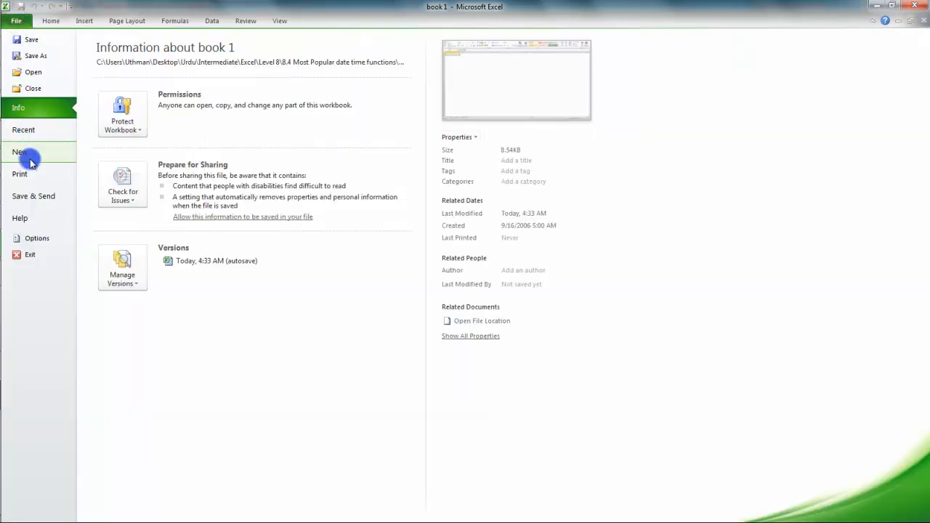
left_click(36, 237)
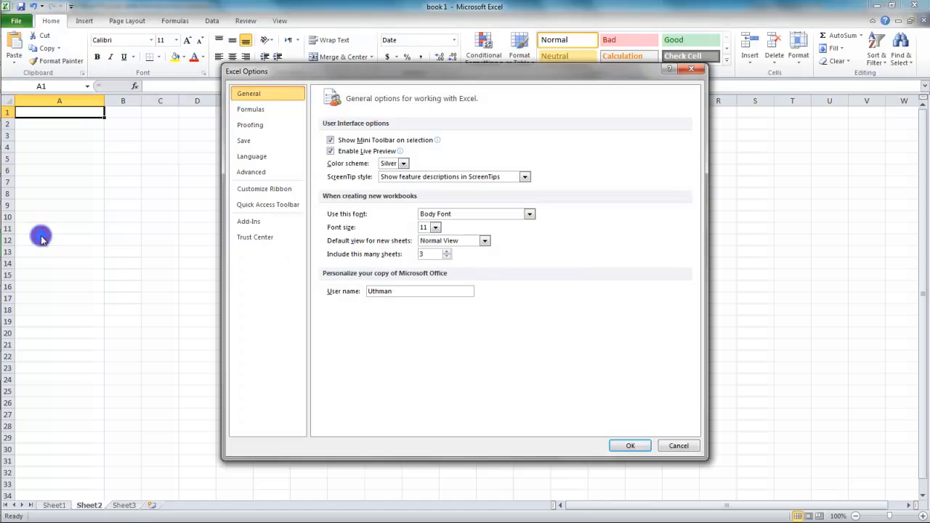
left_click(245, 224)
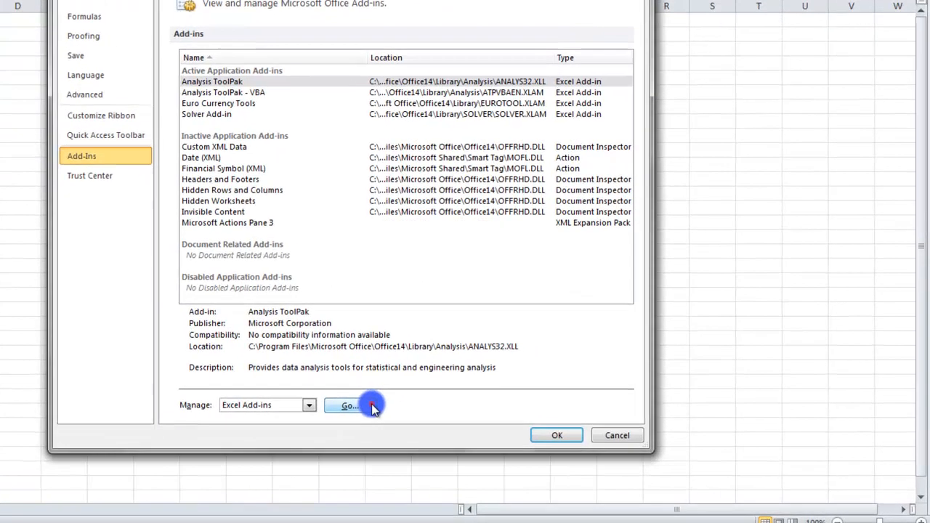
left_click(370, 406)
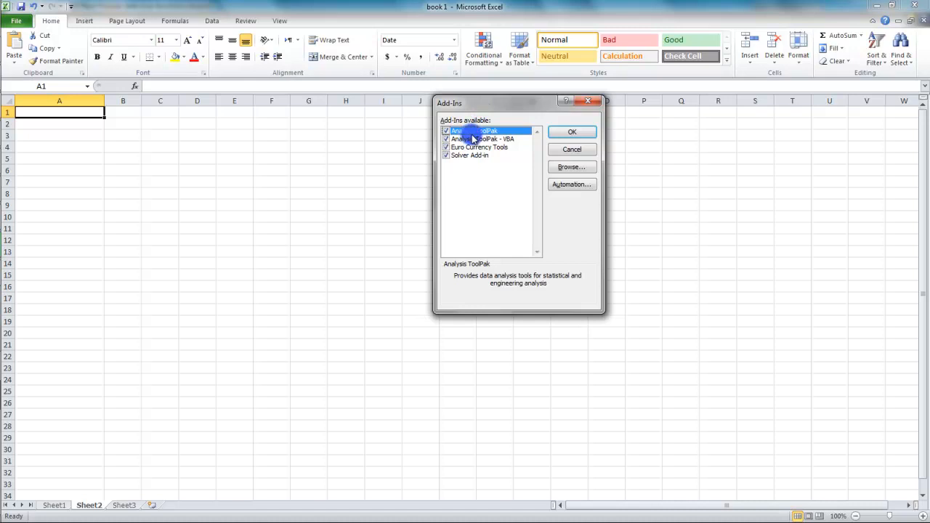
left_click(564, 136)
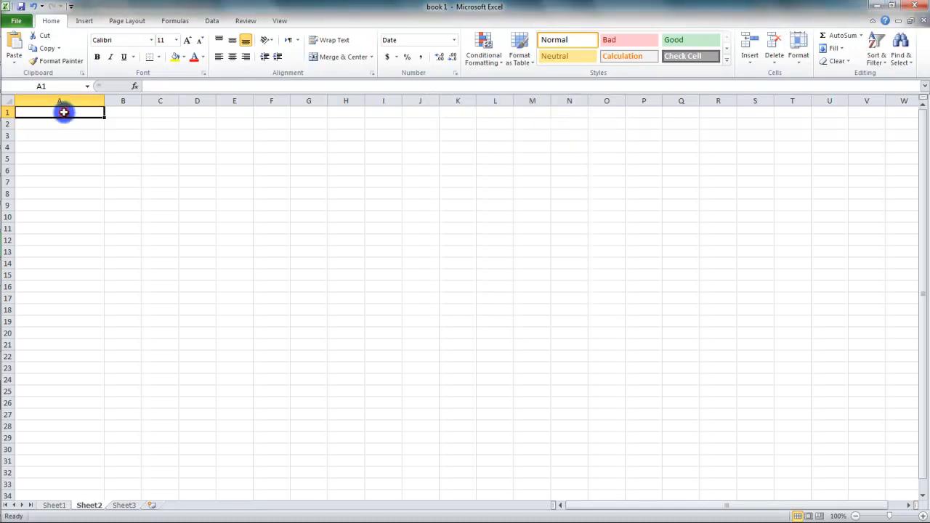
Enter the start date 01/01/2001 in cell B1 of Sheet2
key("Right")
key("Right")
key("Left")
type("0")
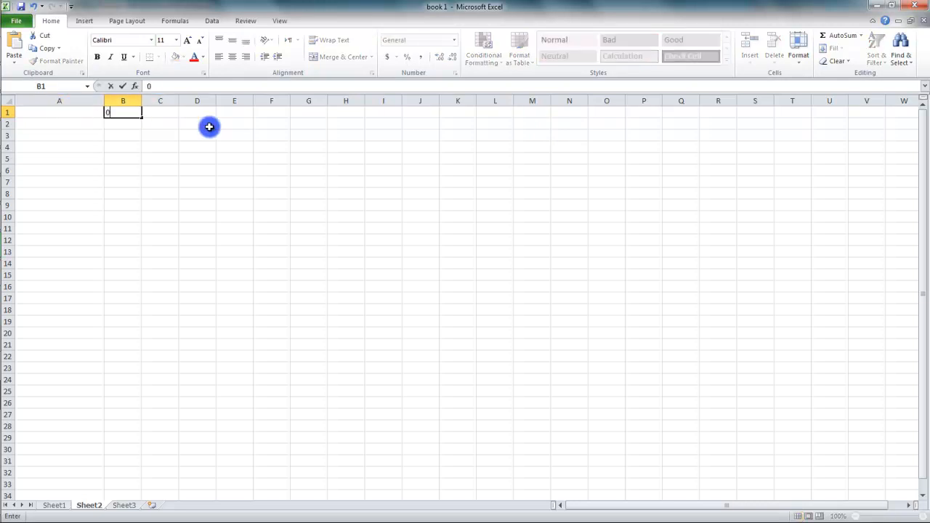
type("1/01/2001")
key("Return")
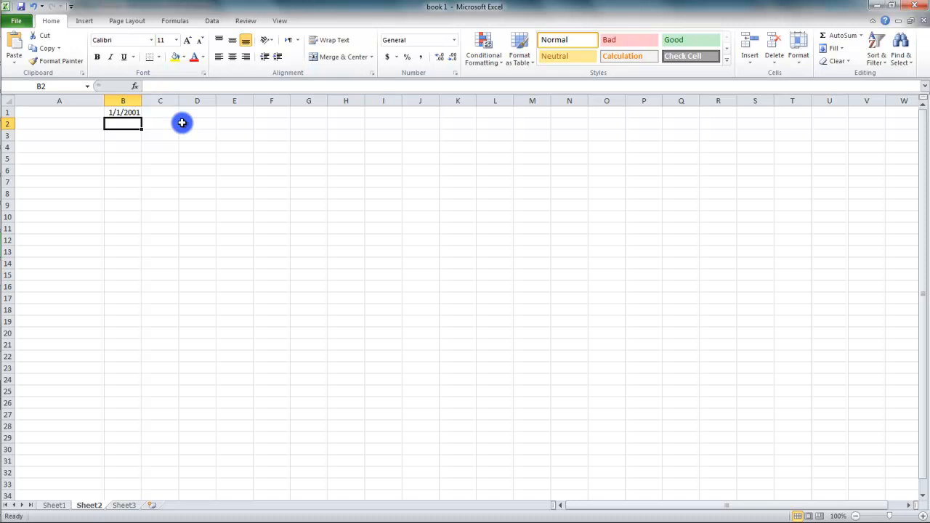
Build a WORKDAY formula in cell A1 with B1 as the start date and 15 as the number of days
left_click(99, 115)
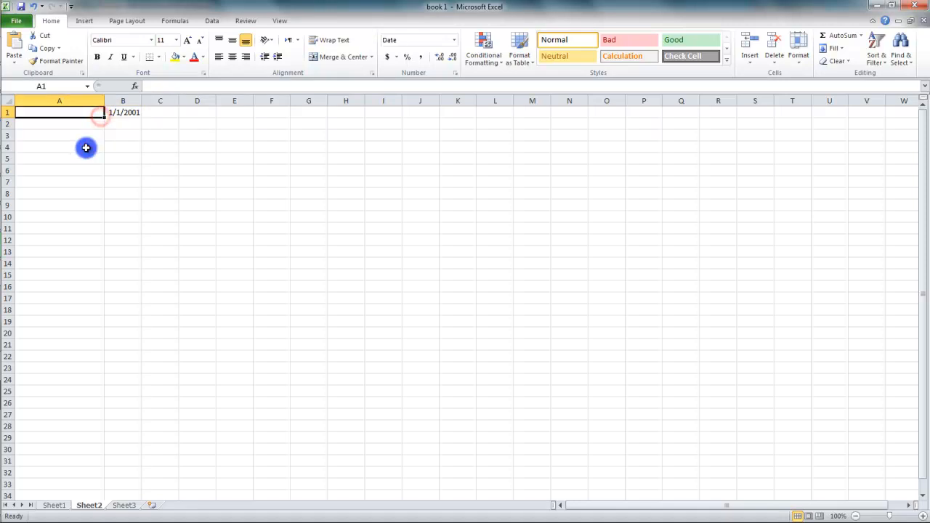
type("=WORKDAY(")
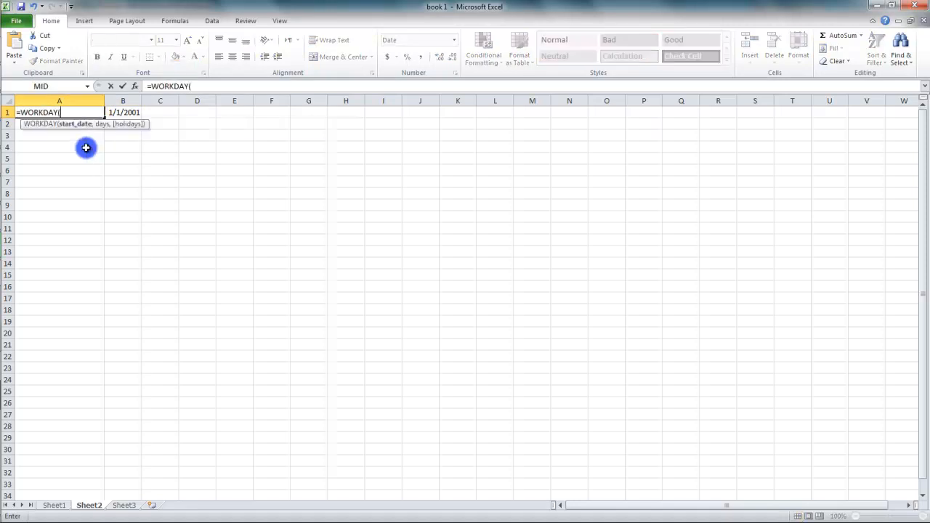
key("ctrl+a")
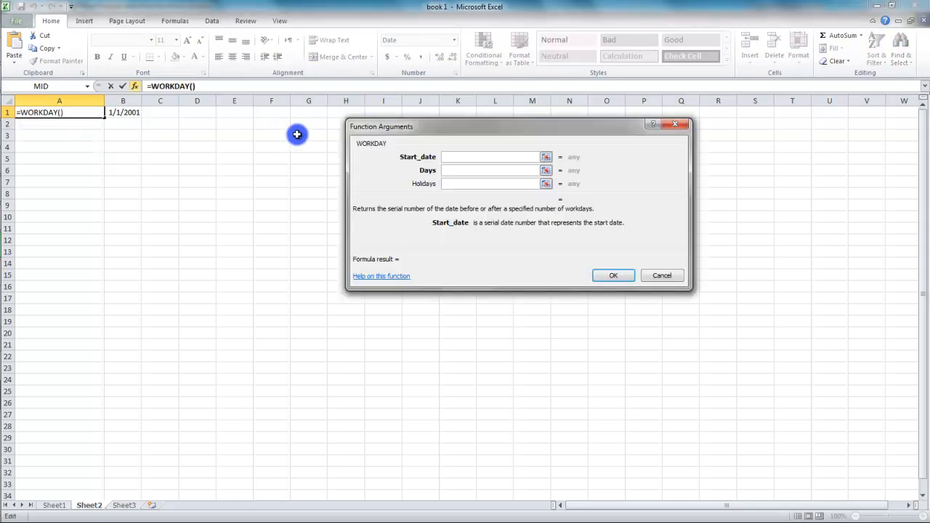
left_click(107, 112)
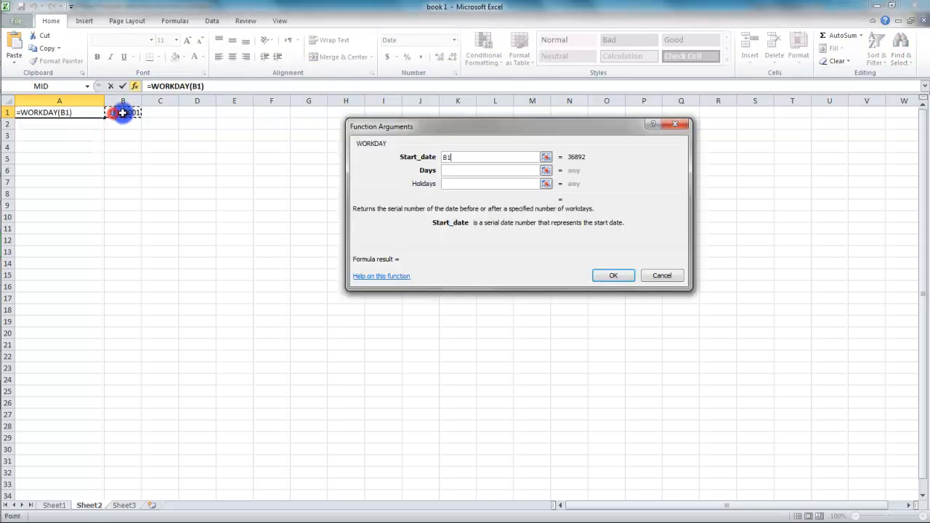
left_click(445, 170)
type("15")
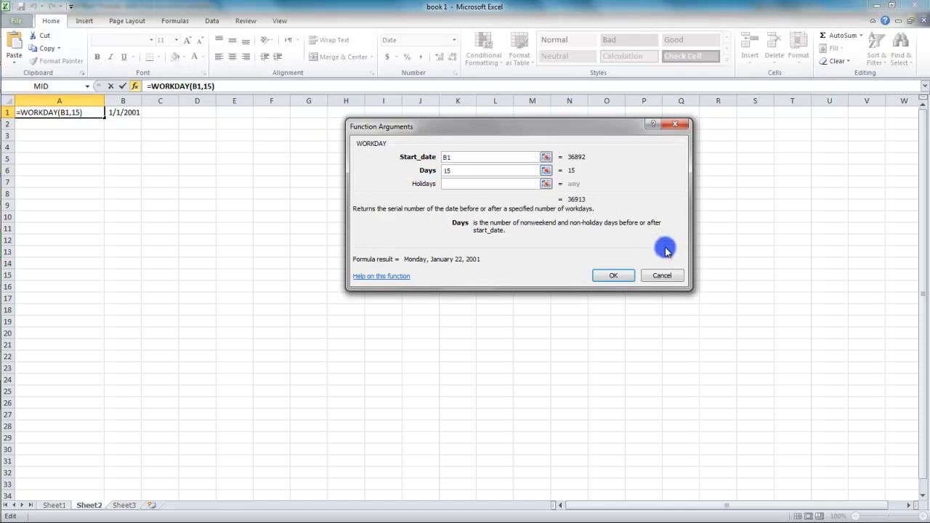
left_click(614, 277)
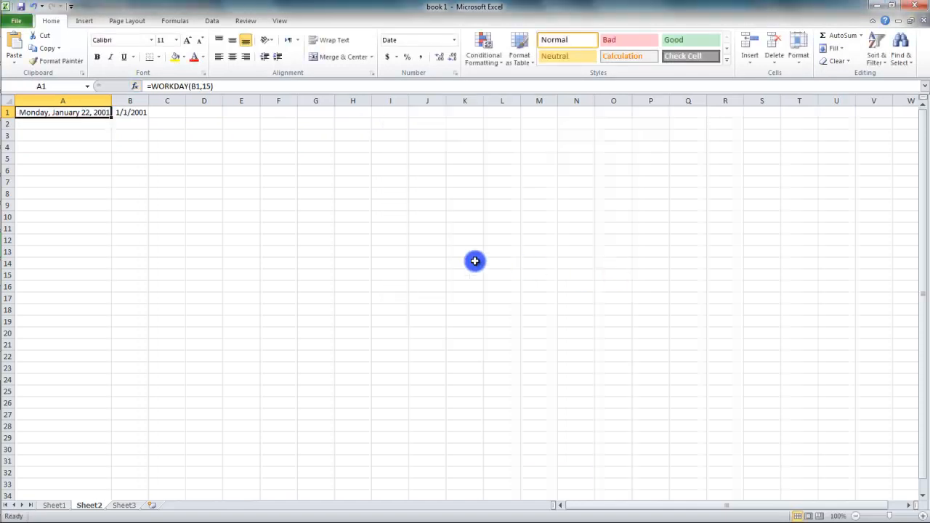